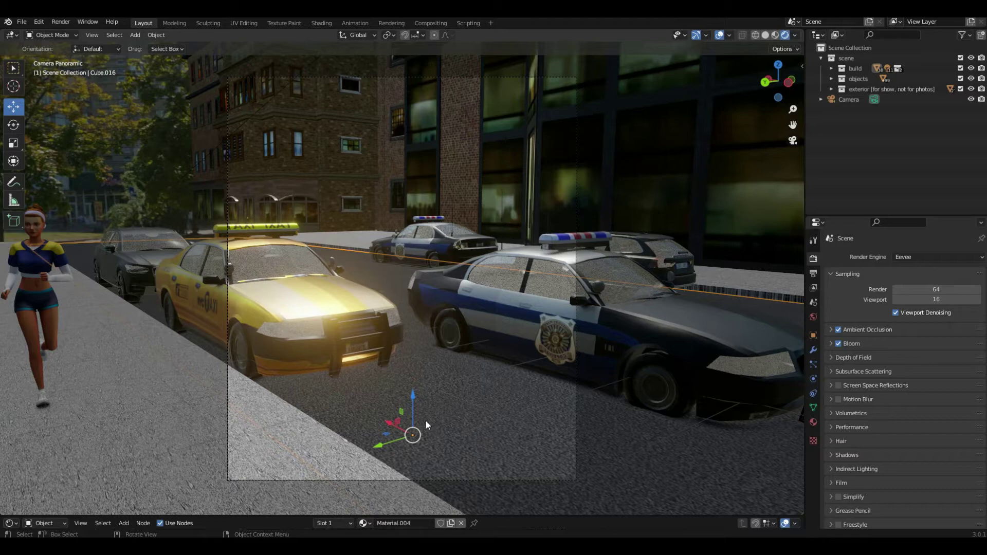
Step: Deselect the selected car so nothing in the street scene is selected
{"action": "left_click", "coordinate": [860, 180]}
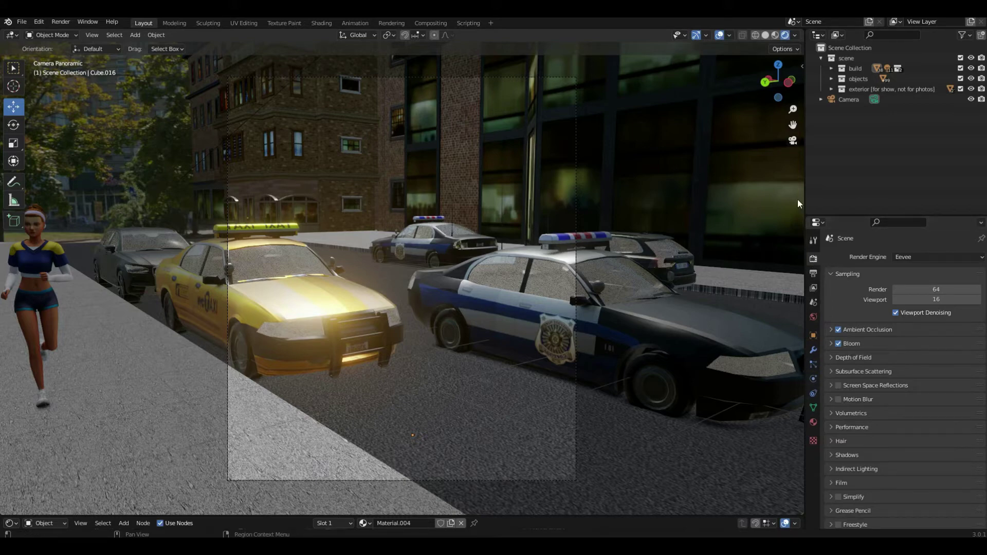
Step: Select the Camera and walk it closer so the taxi and police cars fill the frame
{"action": "left_click", "coordinate": [576, 205]}
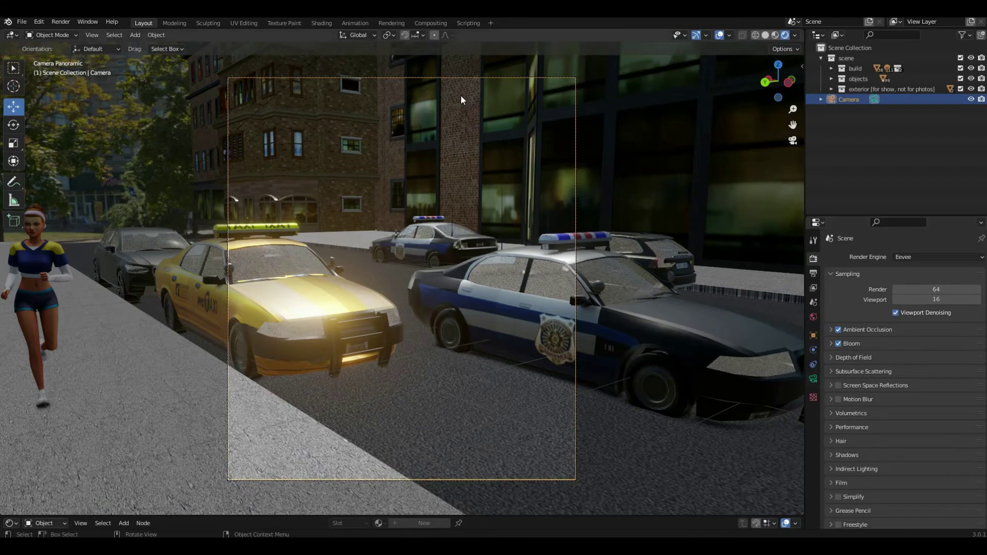
{"action": "key", "text": "shift+grave"}
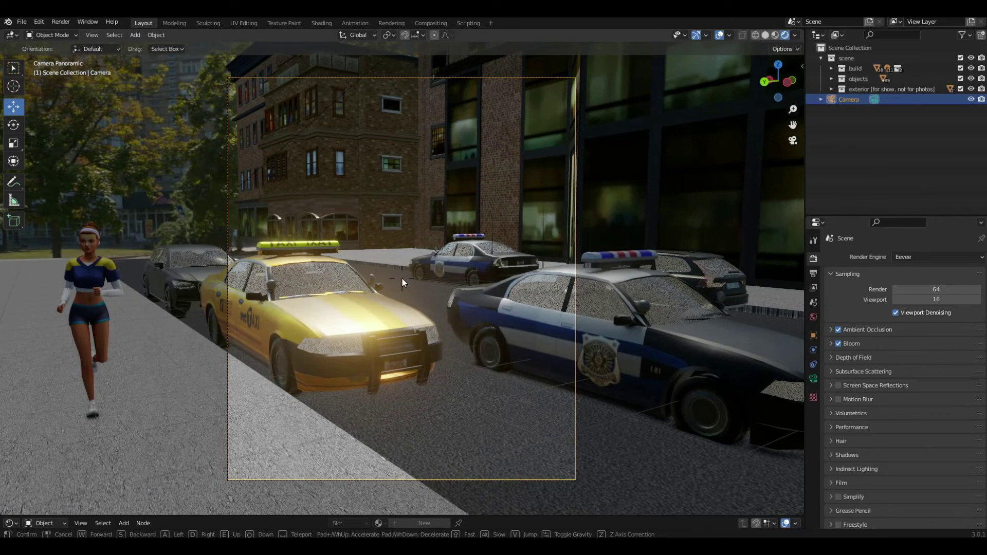
{"action": "left_click", "coordinate": [402, 279]}
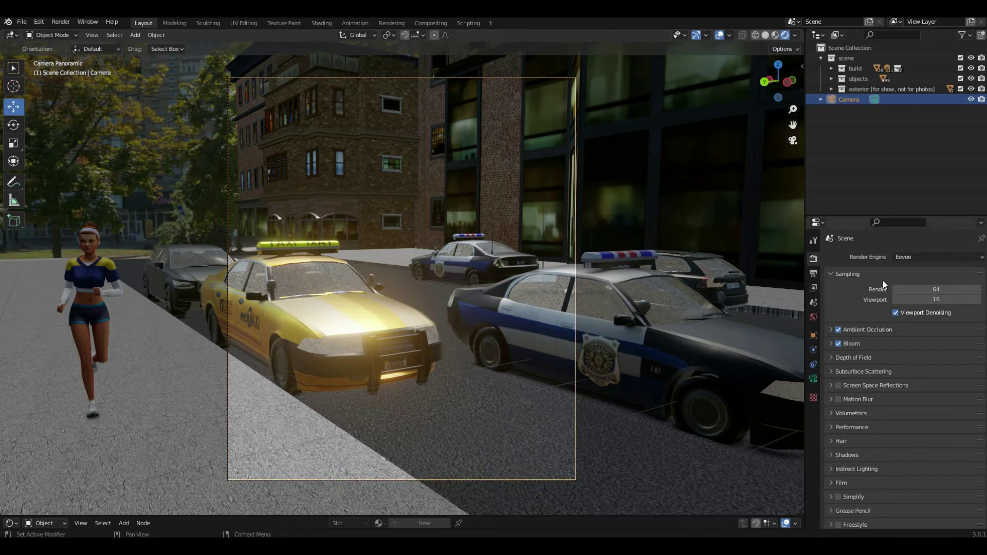
Step: Keep the camera's lens type set to Panoramic
{"action": "left_click", "coordinate": [816, 379]}
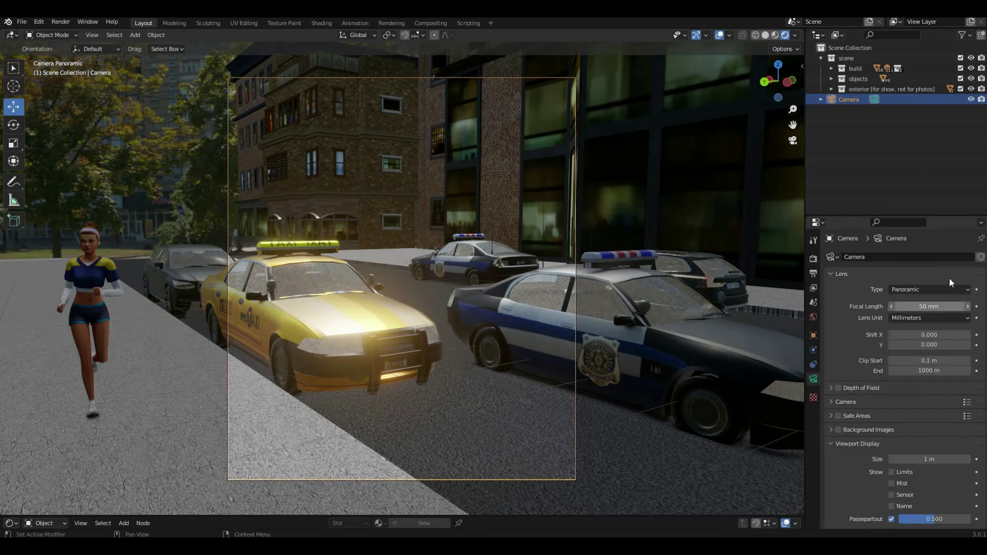
{"action": "left_click", "coordinate": [933, 289]}
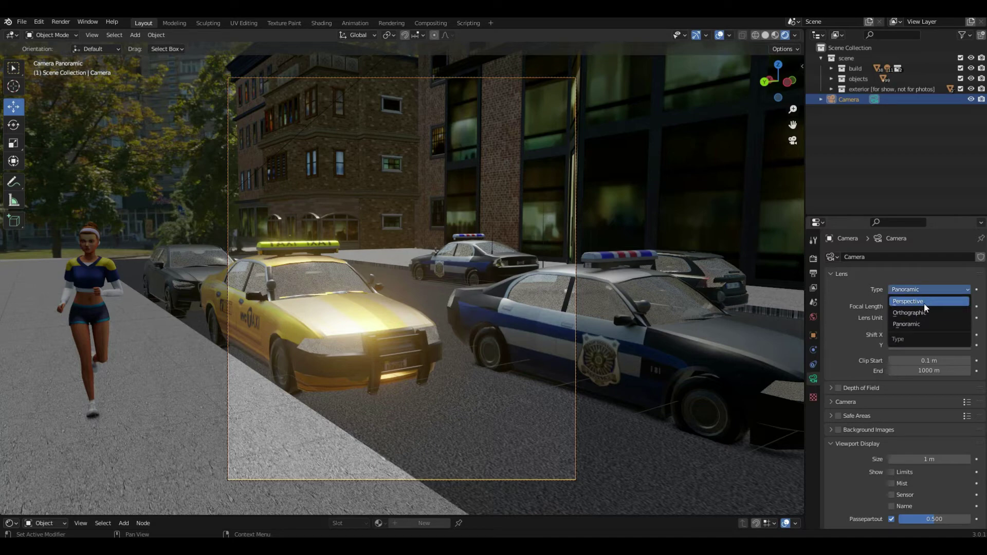
{"action": "left_click", "coordinate": [917, 323]}
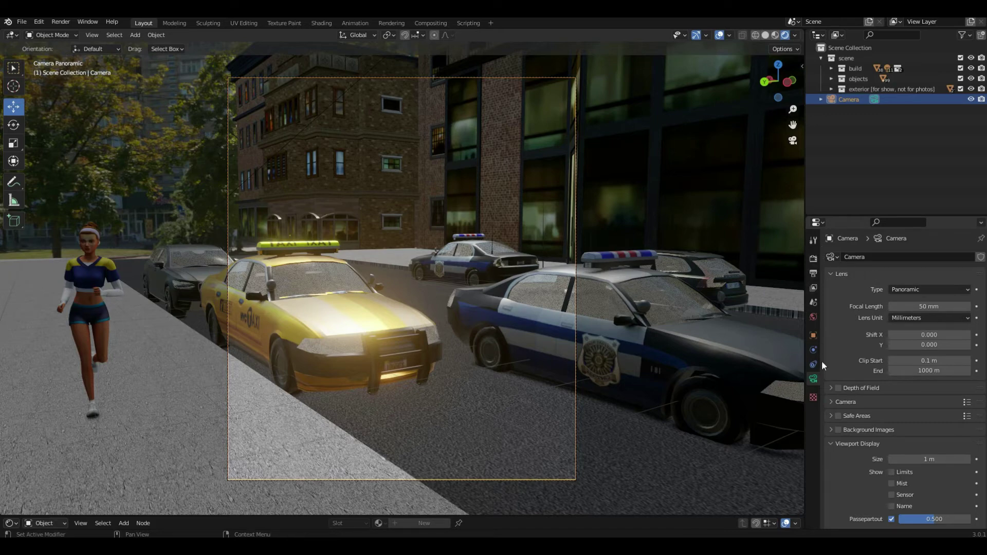
Step: Switch the render engine to Cycles for a live fisheye view
{"action": "left_click", "coordinate": [813, 260]}
{"action": "left_click", "coordinate": [907, 261]}
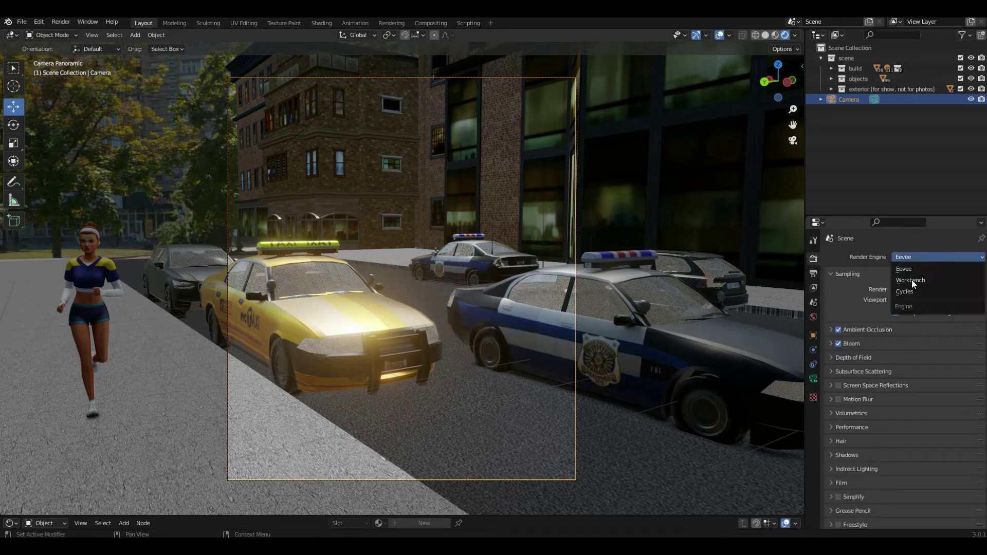
{"action": "left_click", "coordinate": [916, 291]}
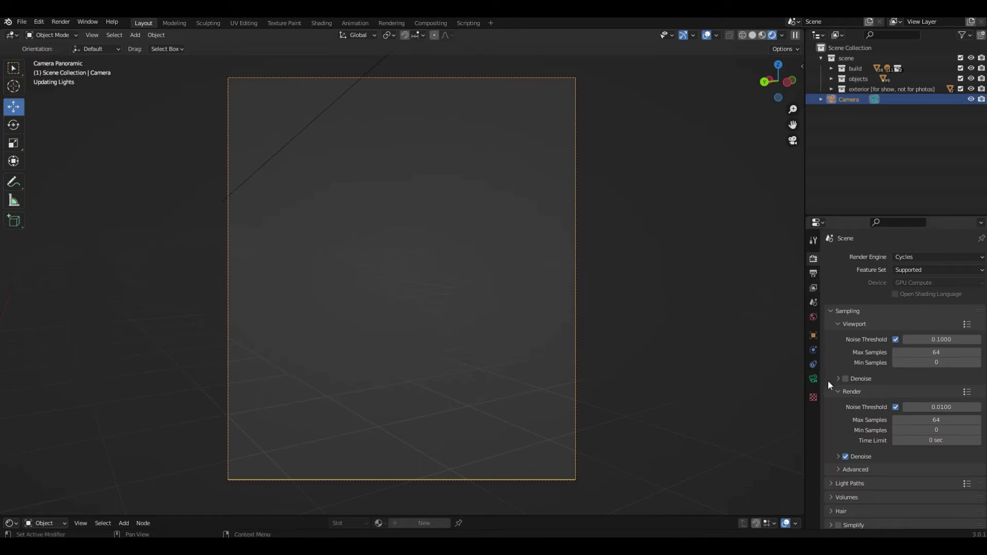
{"action": "left_click", "coordinate": [814, 379]}
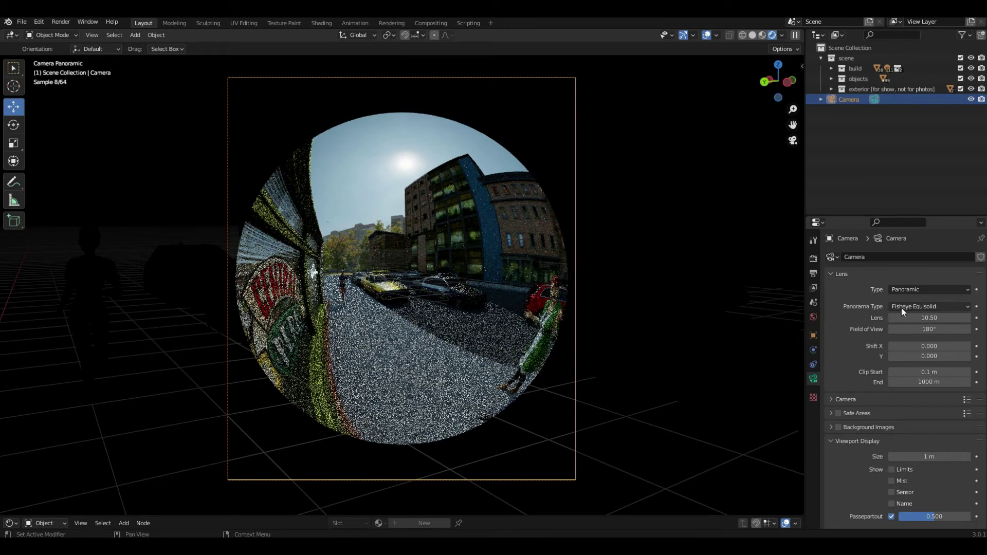
{"action": "left_click", "coordinate": [937, 308]}
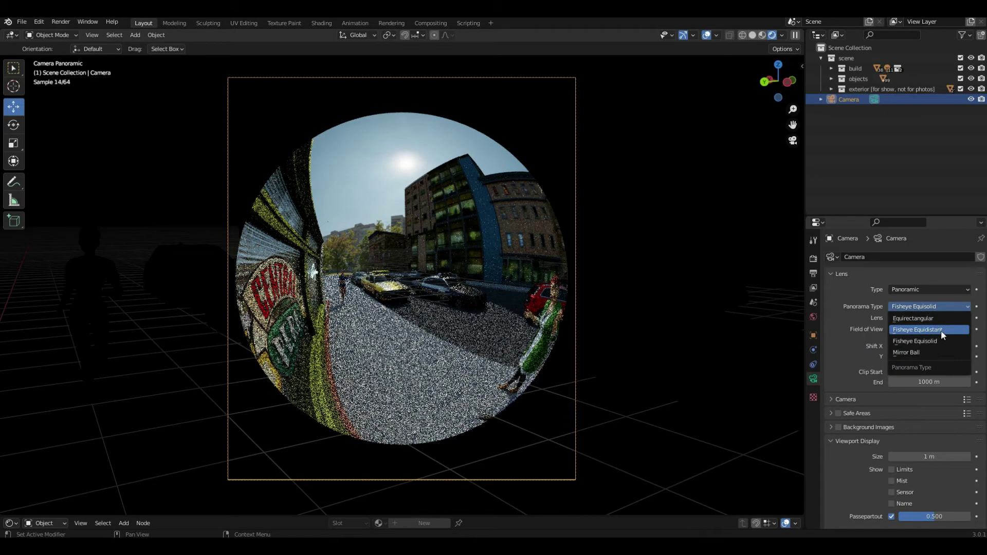
{"action": "left_click", "coordinate": [941, 330]}
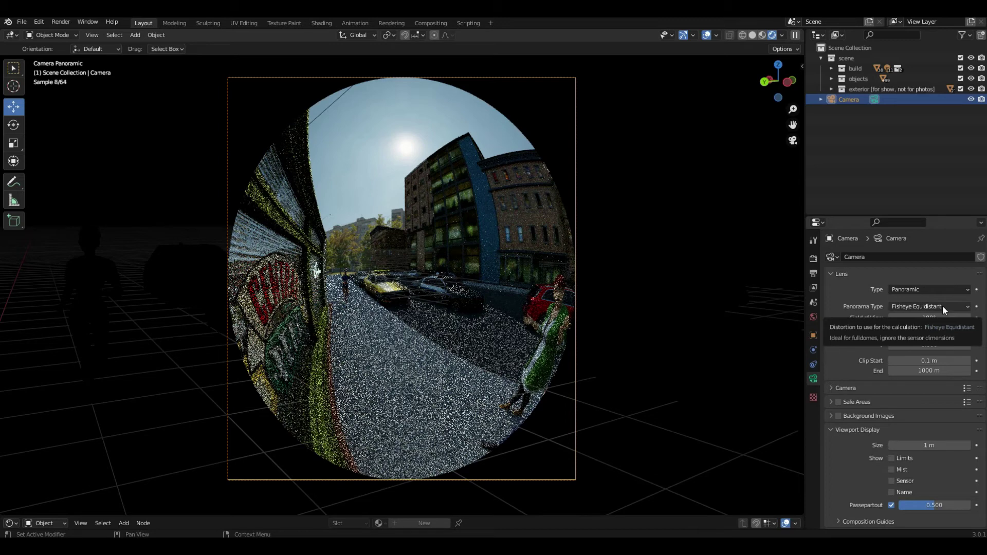
{"action": "left_click", "coordinate": [943, 306]}
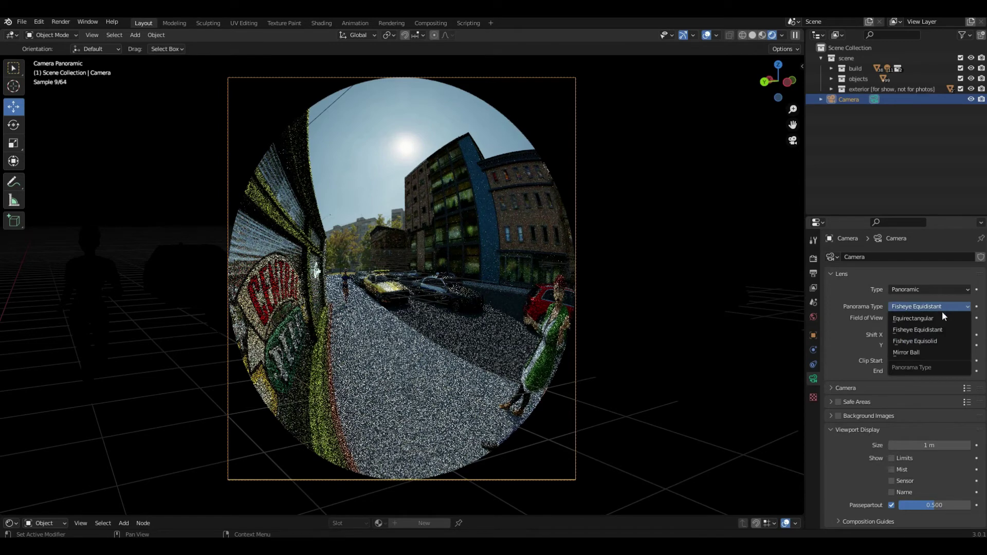
{"action": "left_click", "coordinate": [942, 340]}
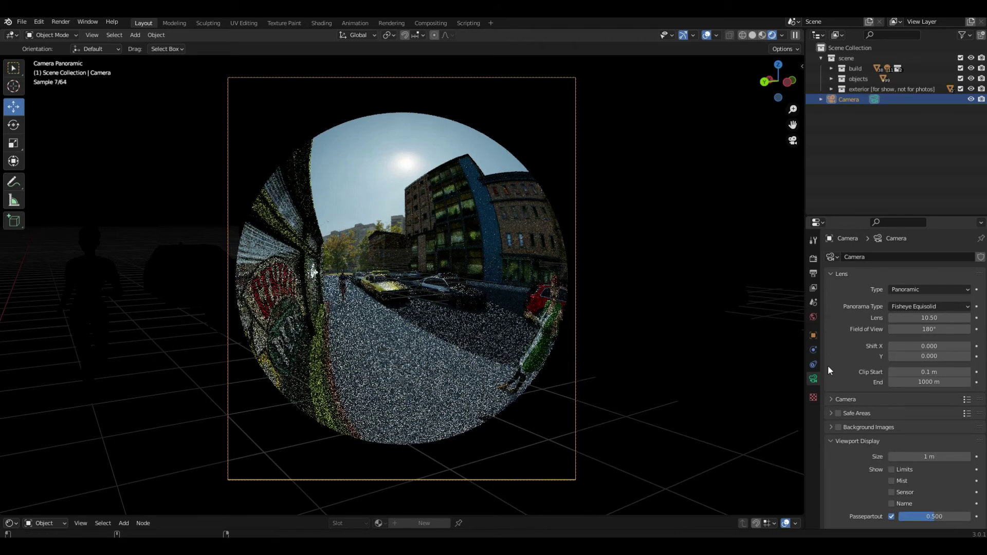
Step: Walk the camera to a new spot, check the Right view, then return to camera view
{"action": "key", "text": "shift+grave"}
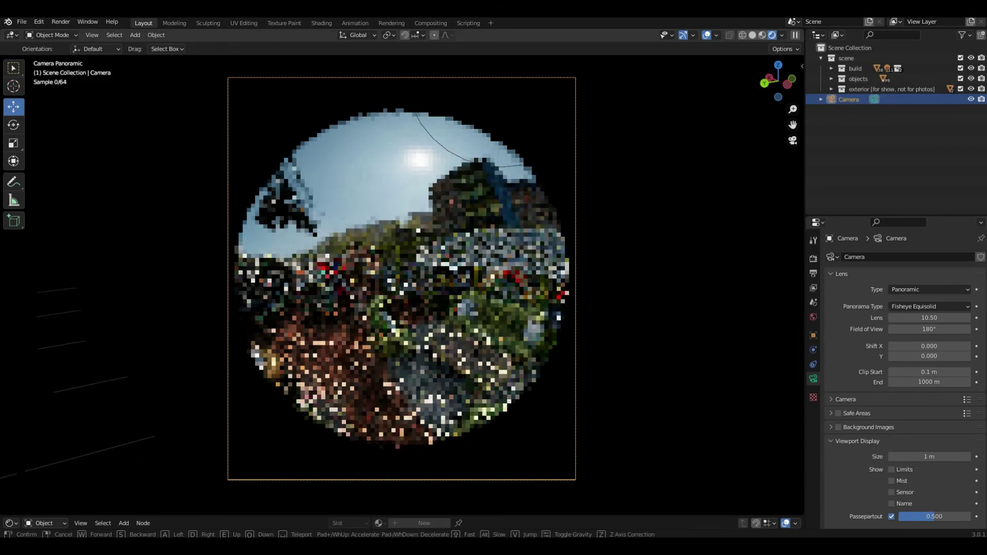
{"action": "left_click", "coordinate": [402, 278]}
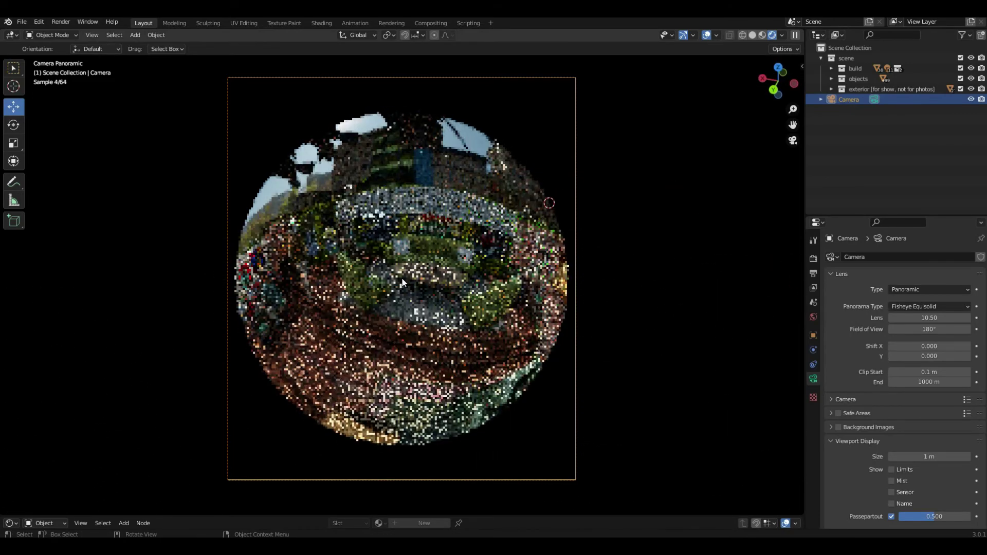
{"action": "key", "text": "shift+grave"}
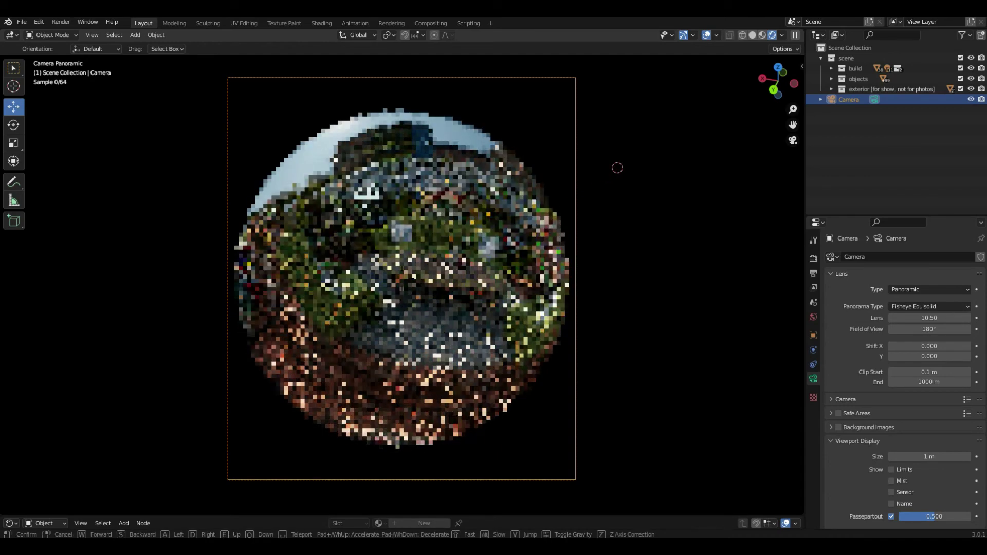
{"action": "left_click", "coordinate": [403, 279]}
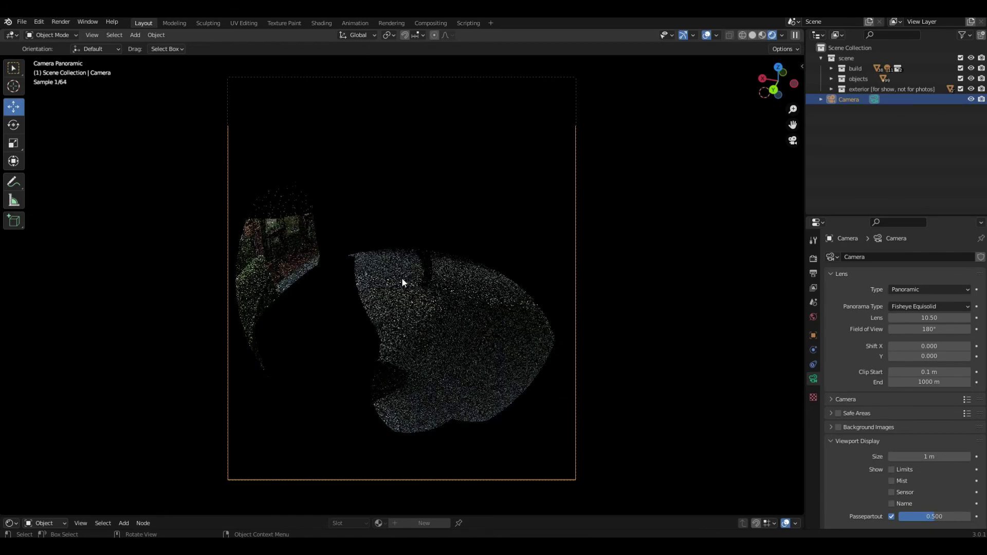
{"action": "key", "text": "grave"}
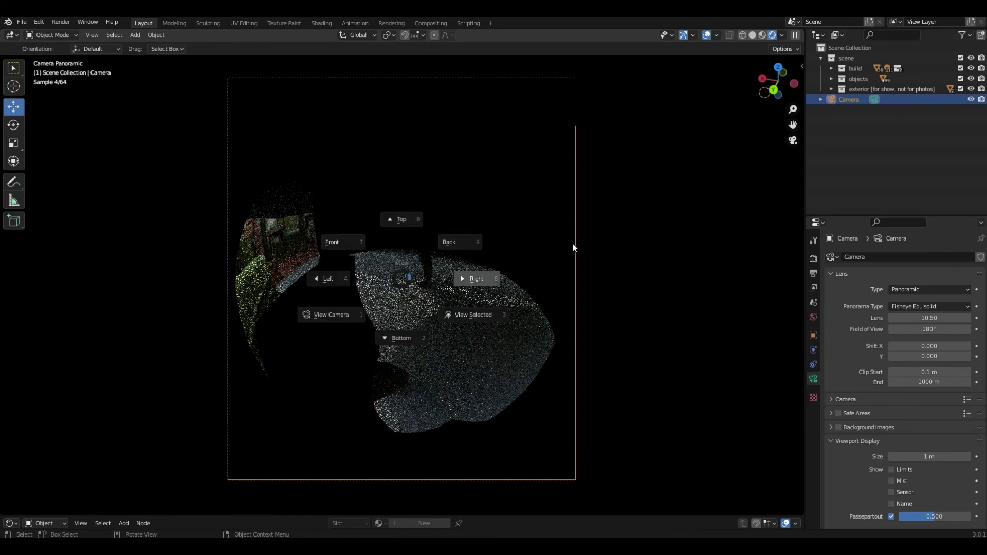
{"action": "left_click", "coordinate": [569, 260]}
{"action": "key", "text": "KP_0"}
Step: Re-aim the fisheye camera framing and start the final F12 render
{"action": "key", "text": "shift+grave"}
{"action": "left_click", "coordinate": [402, 277]}
{"action": "key", "text": "shift+grave"}
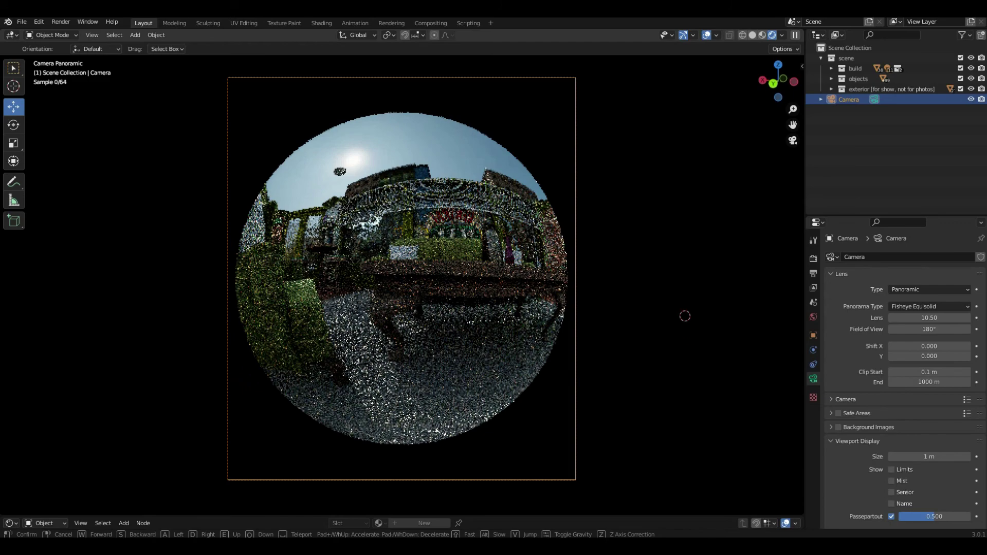
{"action": "left_click", "coordinate": [402, 279]}
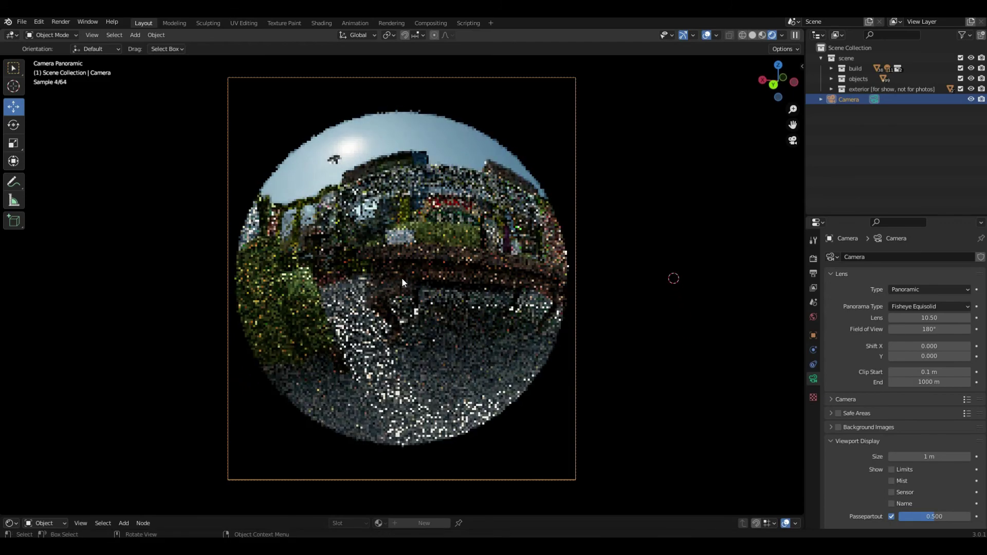
{"action": "key", "text": "F12"}
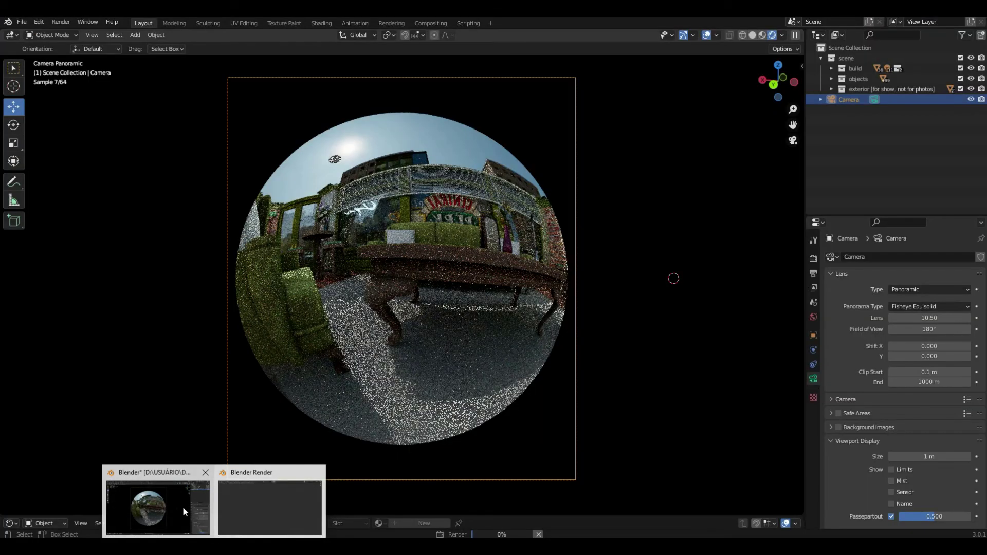
Step: Bring the main Blender window back in front from the taskbar
{"action": "left_click", "coordinate": [184, 507]}
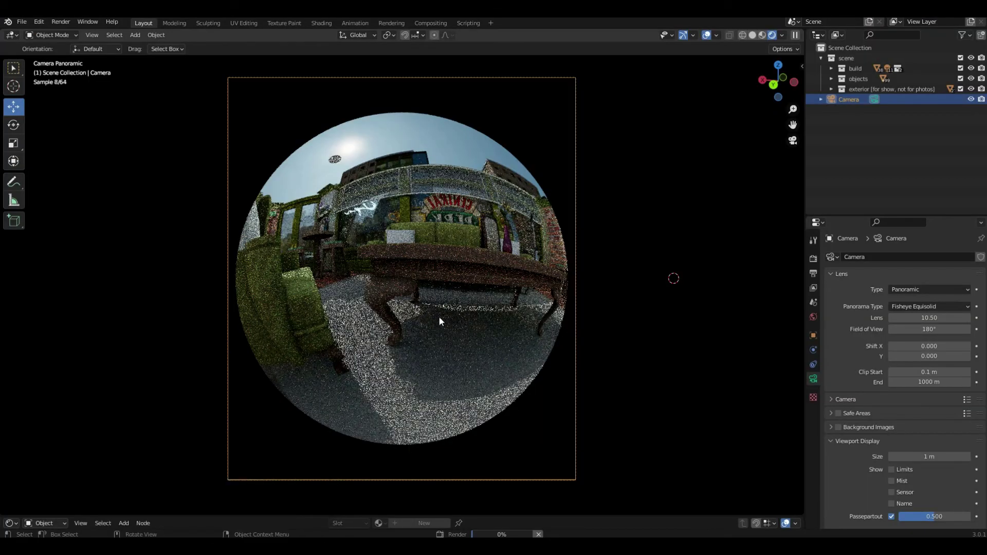